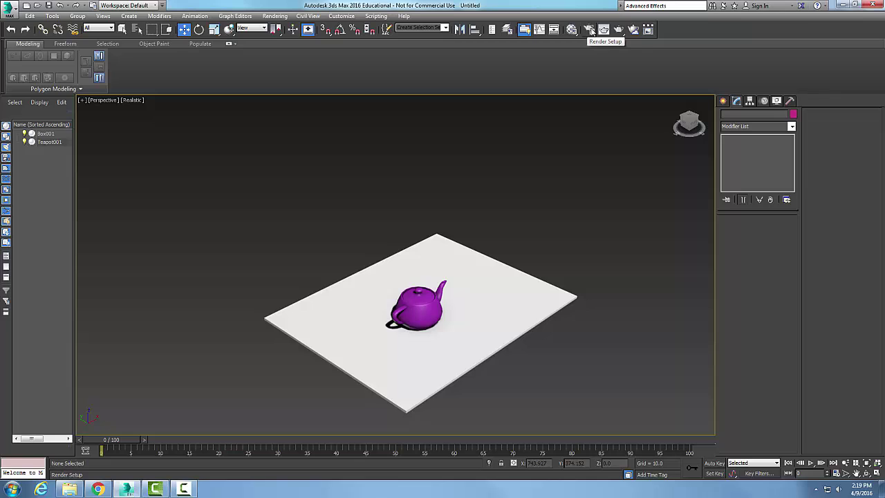
- Confirm NVIDIA mental ray as the renderer in Render Setup
click(589, 29)
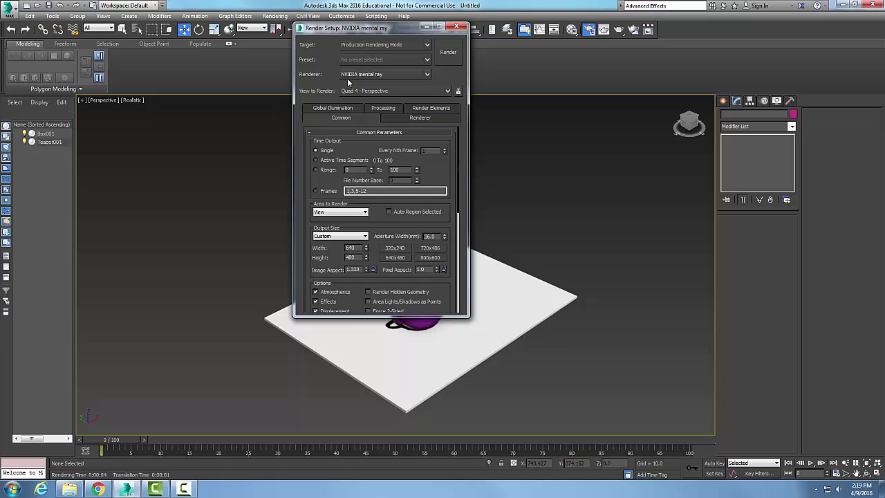
click(428, 74)
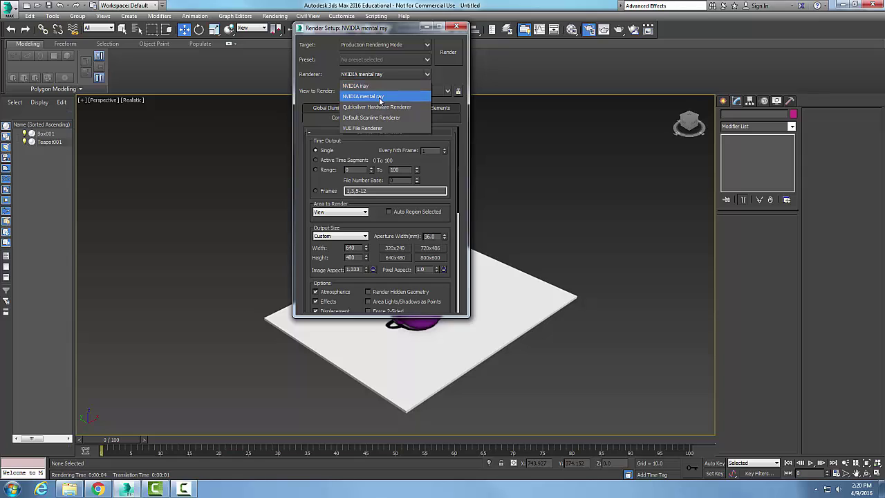
click(379, 99)
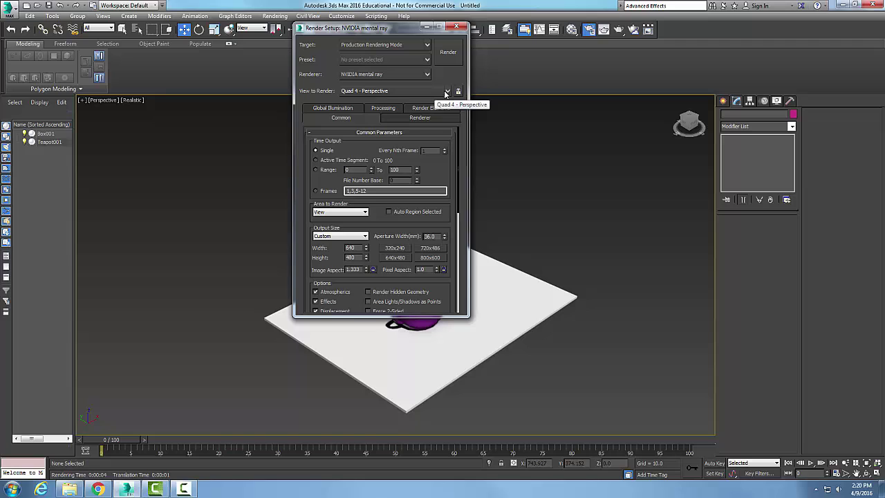
click(457, 28)
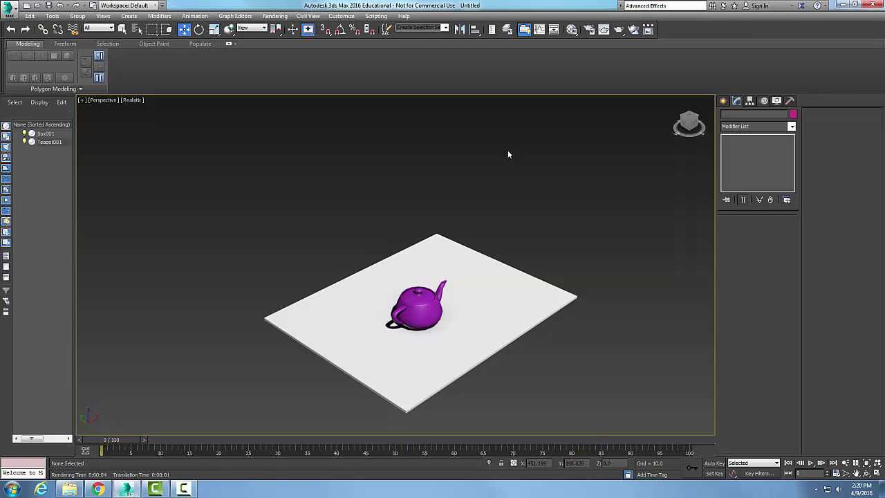
- Choose an mr Area Spot from the Standard light types in the Create panel
click(722, 102)
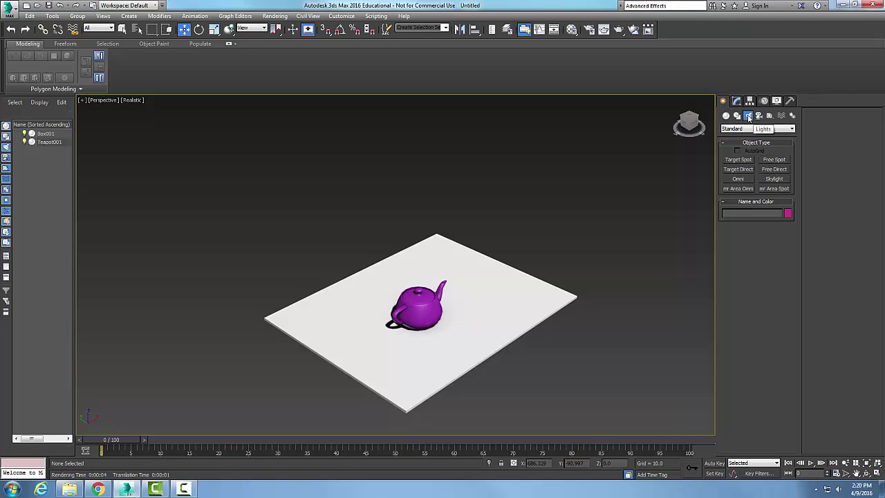
click(737, 128)
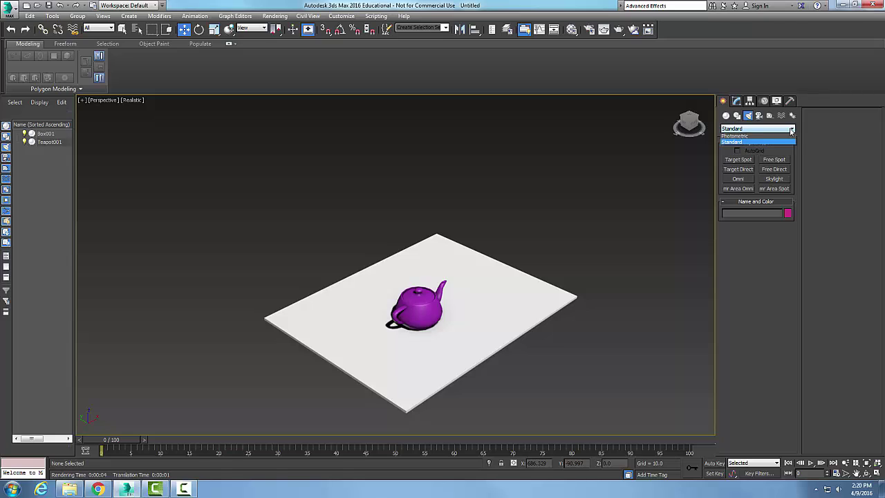
click(734, 143)
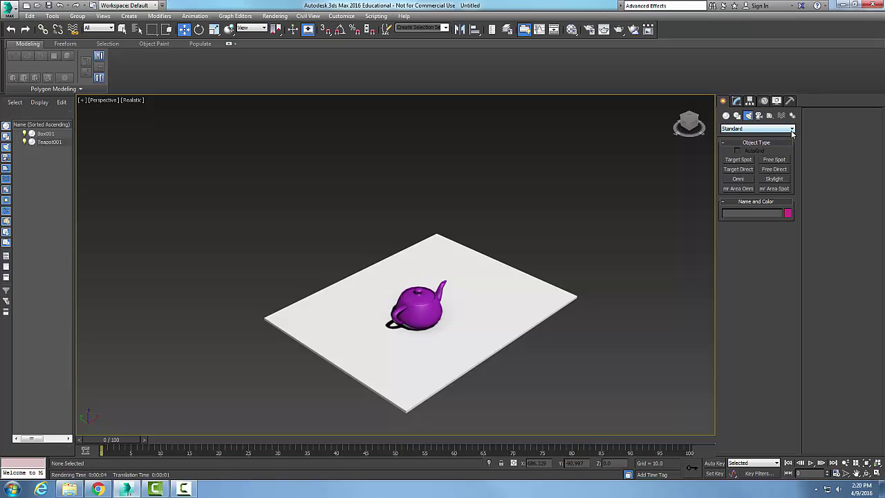
click(773, 189)
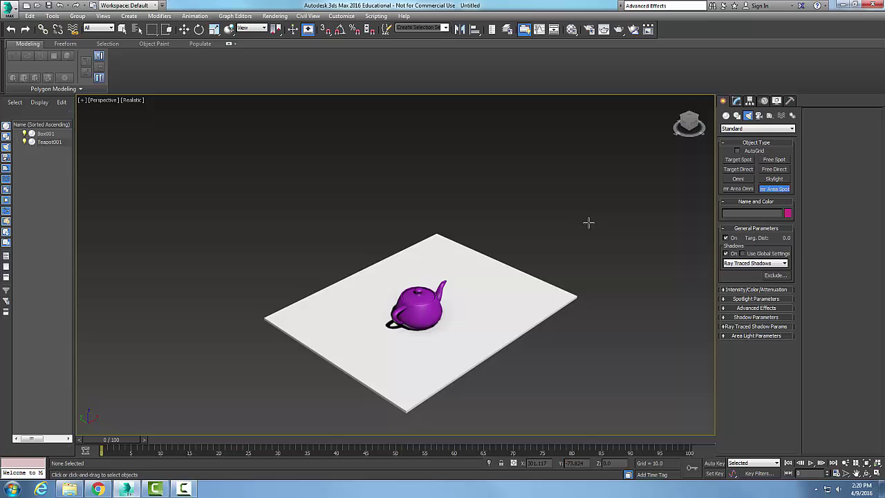
- Create mrAreaLight001 aimed at the teapot, then move it higher and closer to the teapot
drag(580, 228, 434, 297)
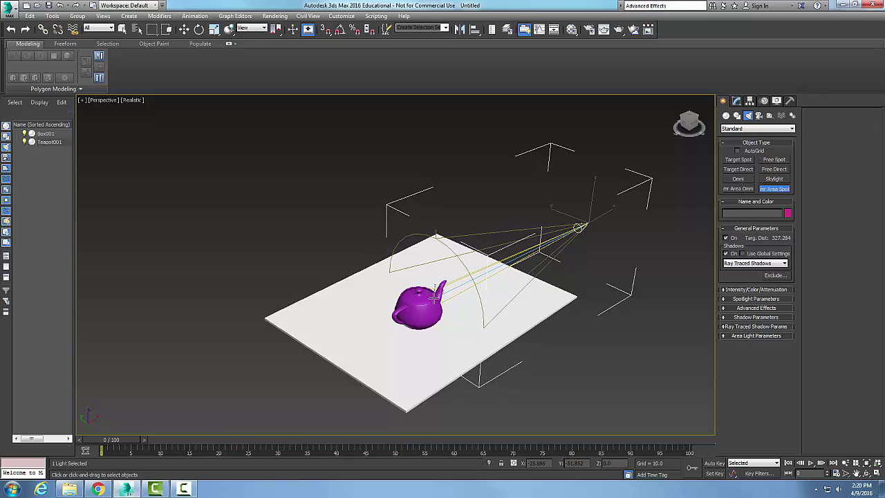
drag(434, 297, 434, 297)
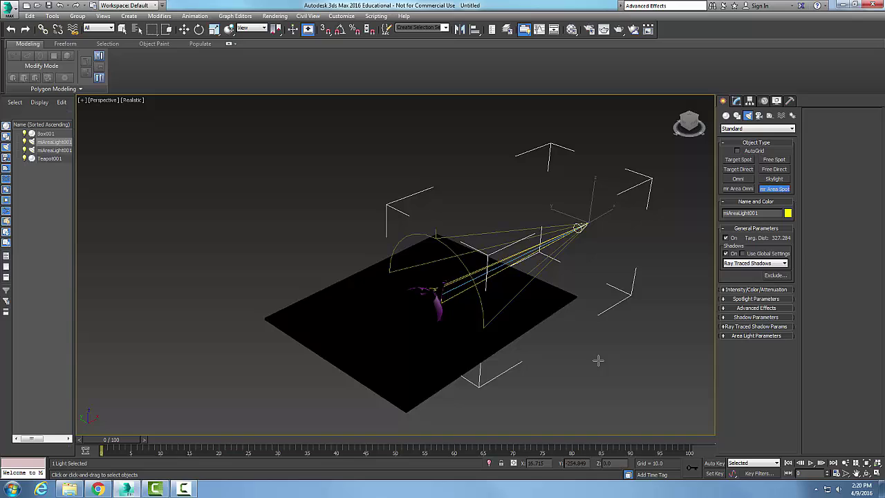
key(w)
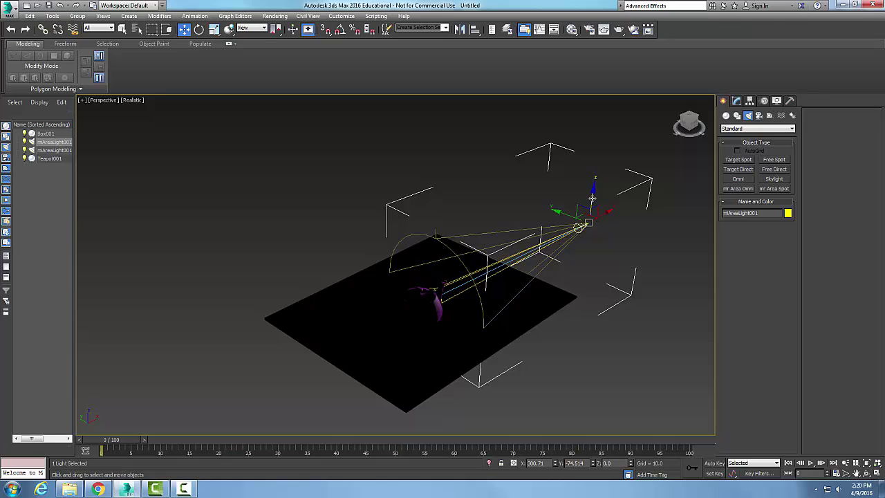
drag(592, 199, 605, 362)
drag(654, 232, 490, 343)
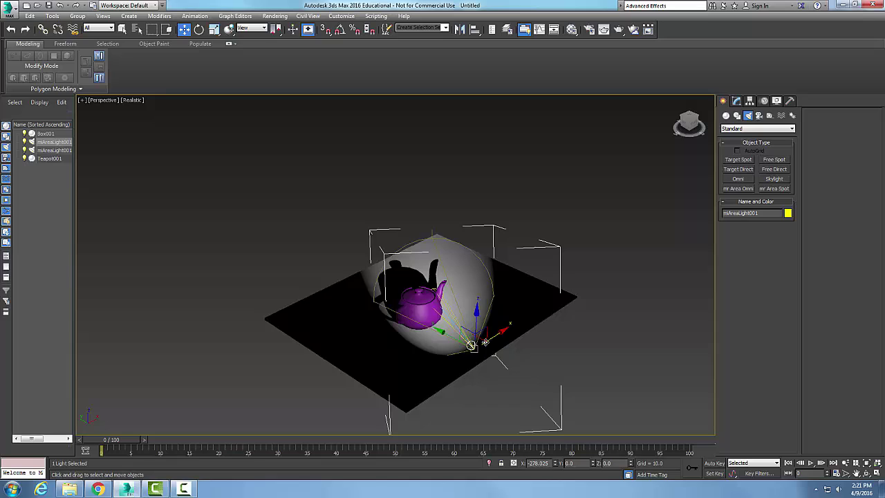
- Show mrAreaLight001's parameters in the Modify panel, with Spot type and ray-traced shadows
click(631, 298)
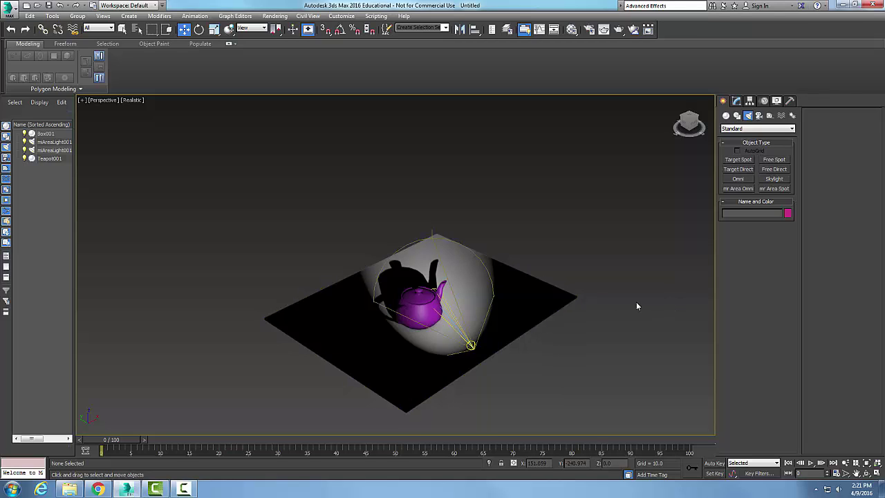
click(461, 331)
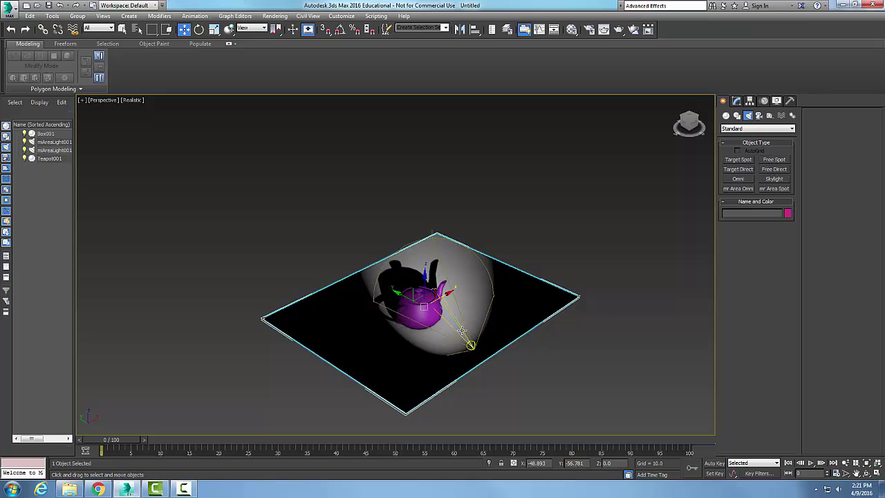
click(737, 101)
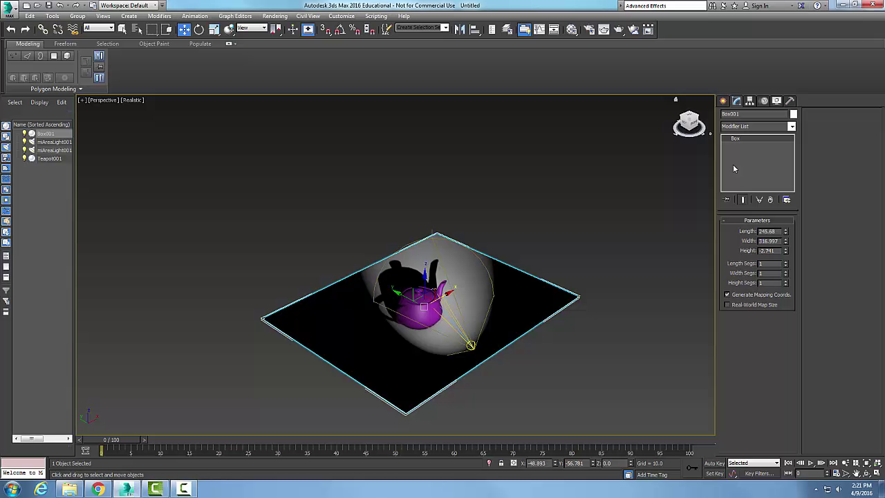
click(470, 343)
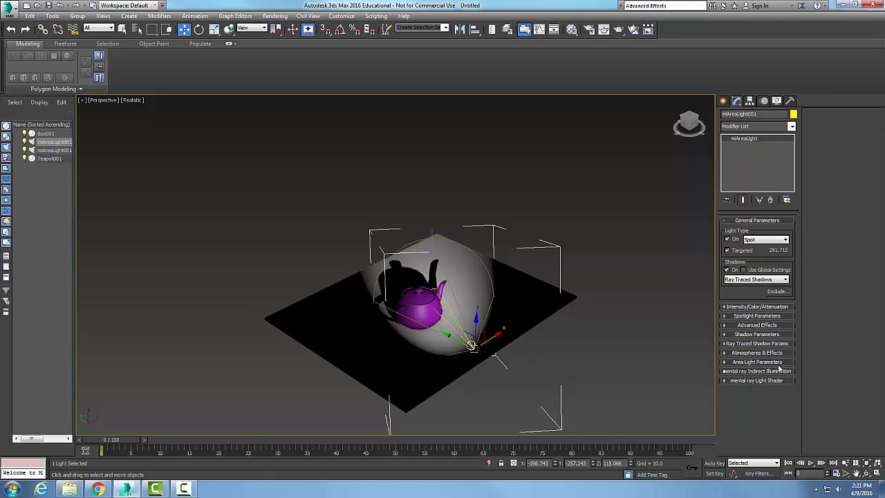
- Expand Area Light Parameters, keep the area light on as Rectangle, and set Width to 2.0
click(725, 362)
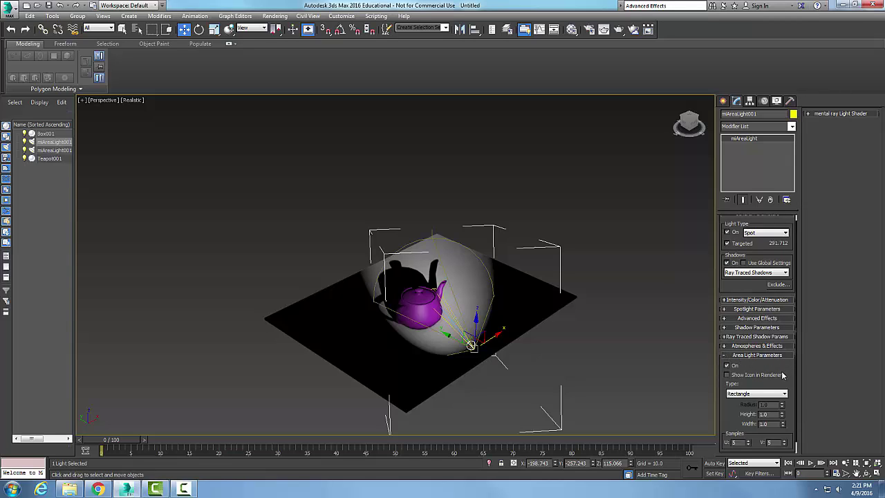
click(728, 365)
click(730, 366)
click(785, 394)
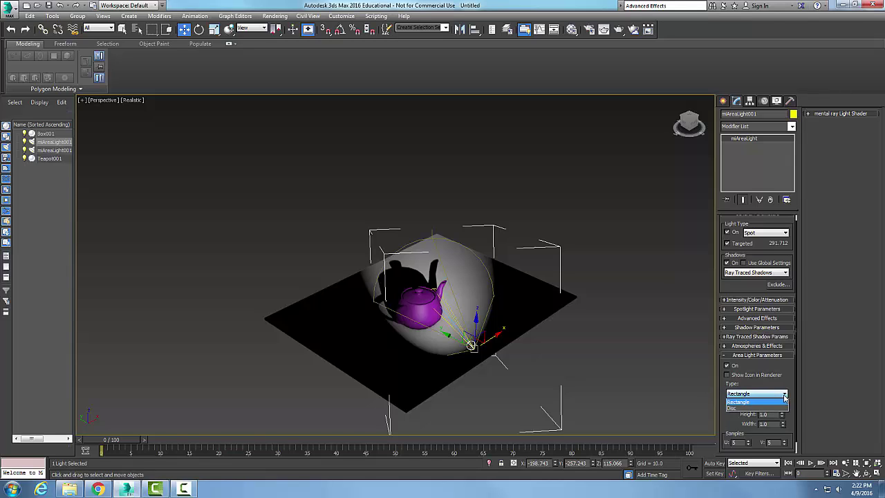
click(737, 402)
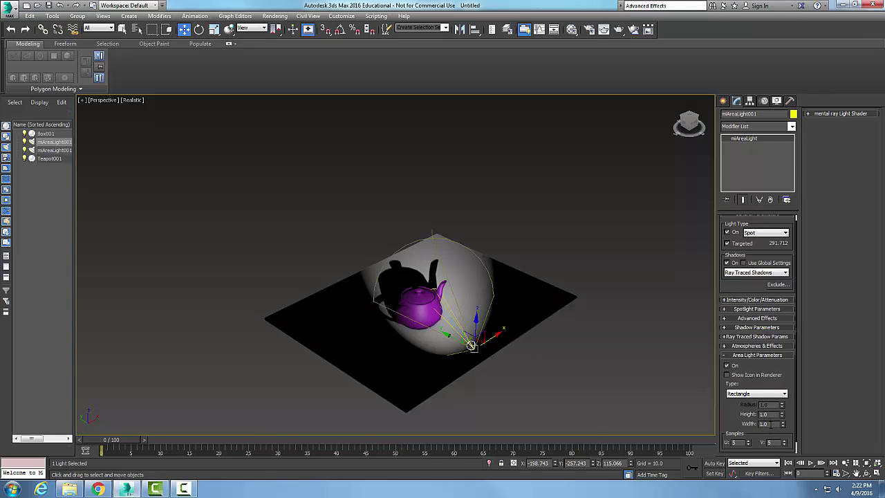
drag(769, 424, 753, 425)
text(2.0)
key(Return)
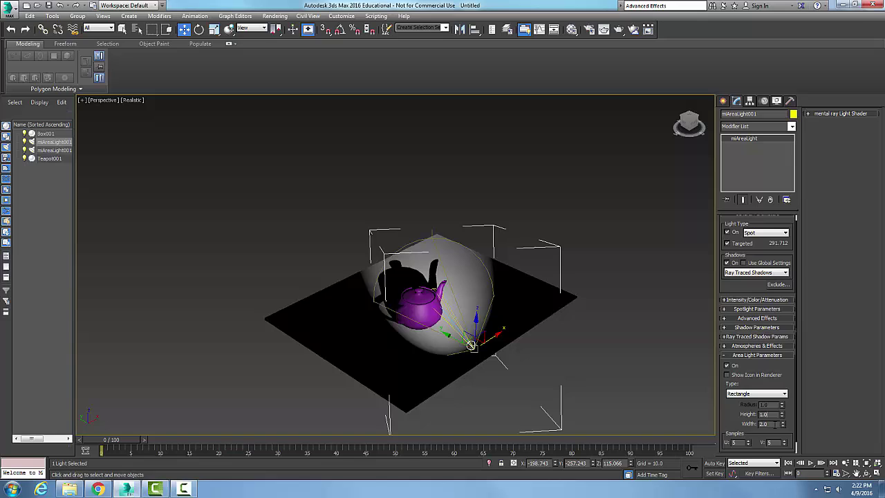
- Try the Disc area light shape, then set it back to Rectangle
click(784, 393)
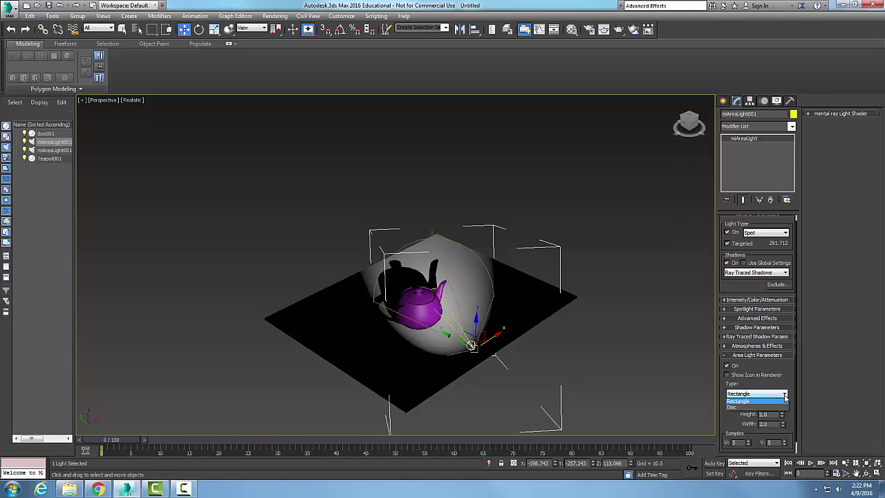
click(742, 408)
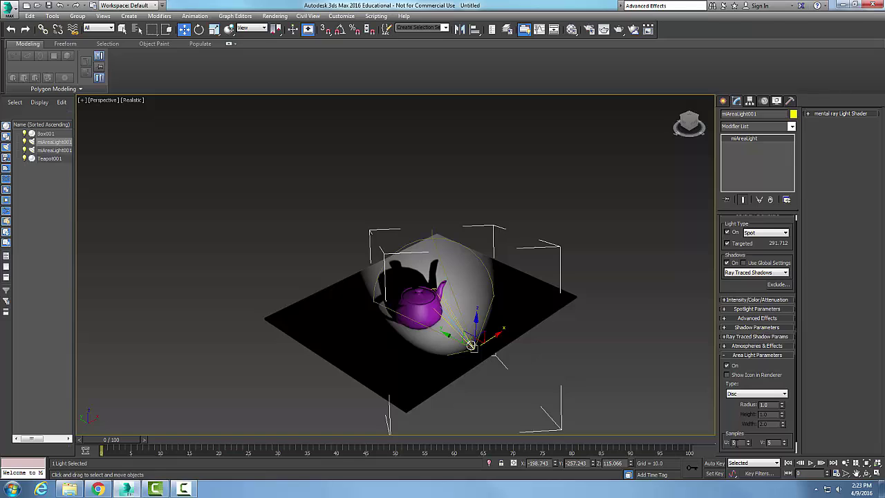
click(756, 393)
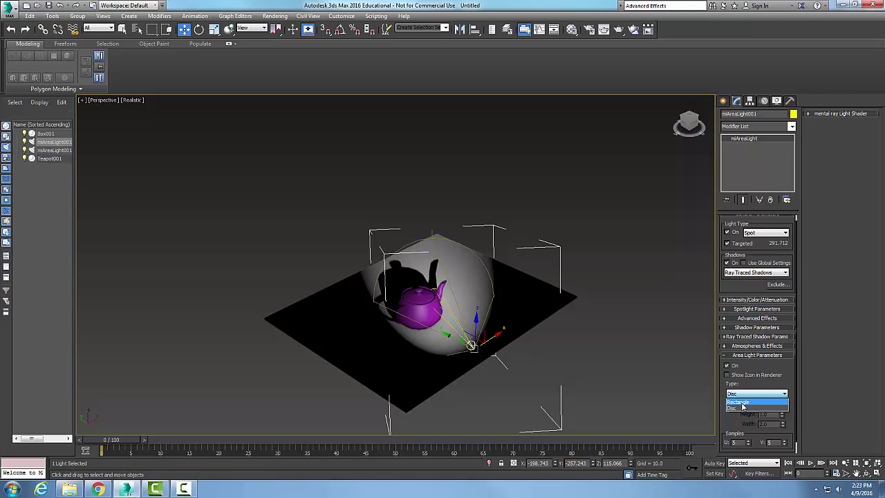
click(740, 410)
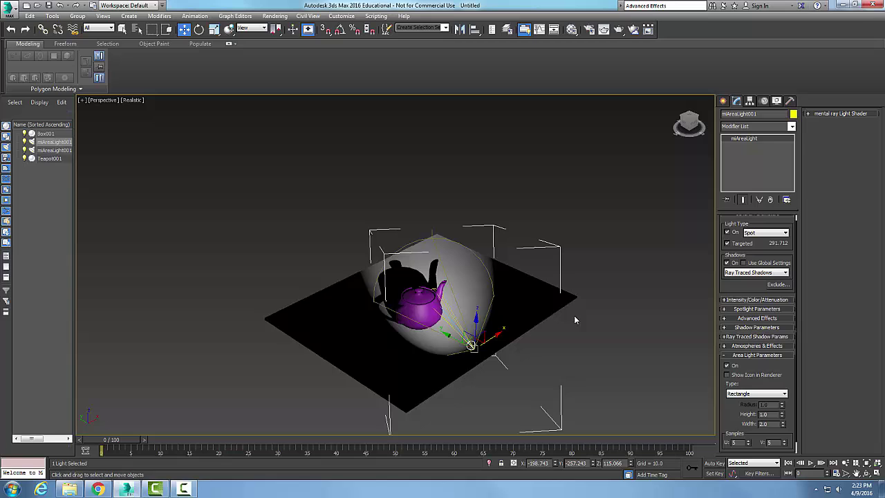
- Run a production render of the teapot and box lit by mrAreaLight001
click(620, 32)
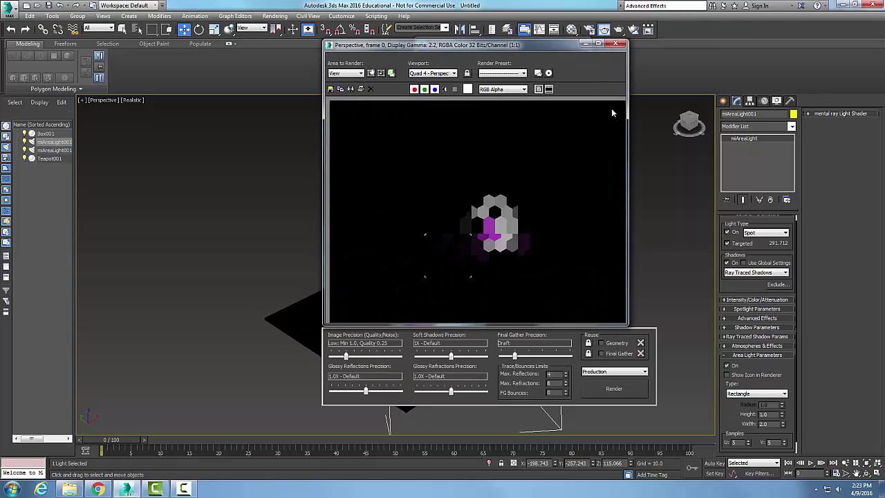